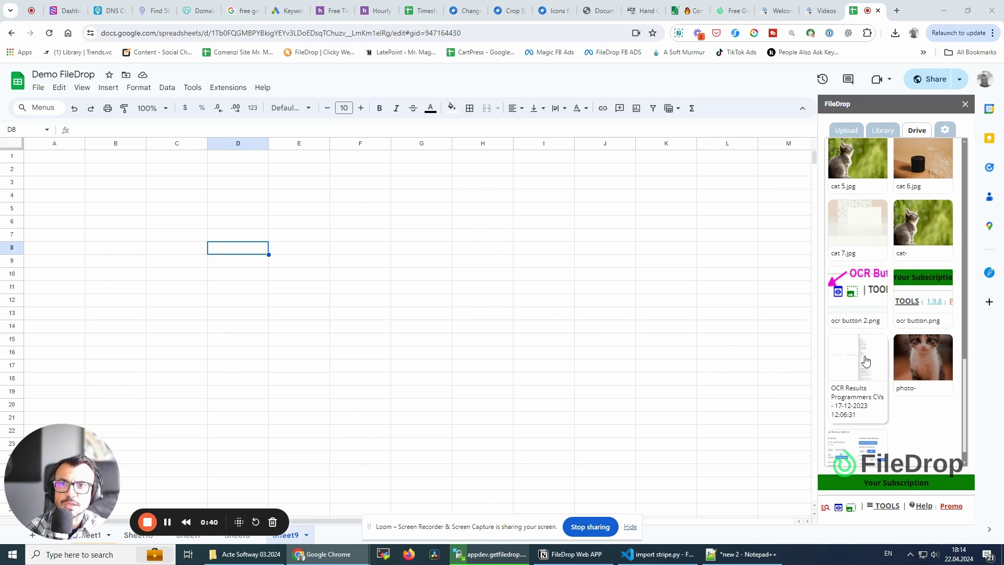
- Select cell A1 as the starting point for the file list
scroll(867, 368, up, 2)
scroll(868, 367, up, 10)
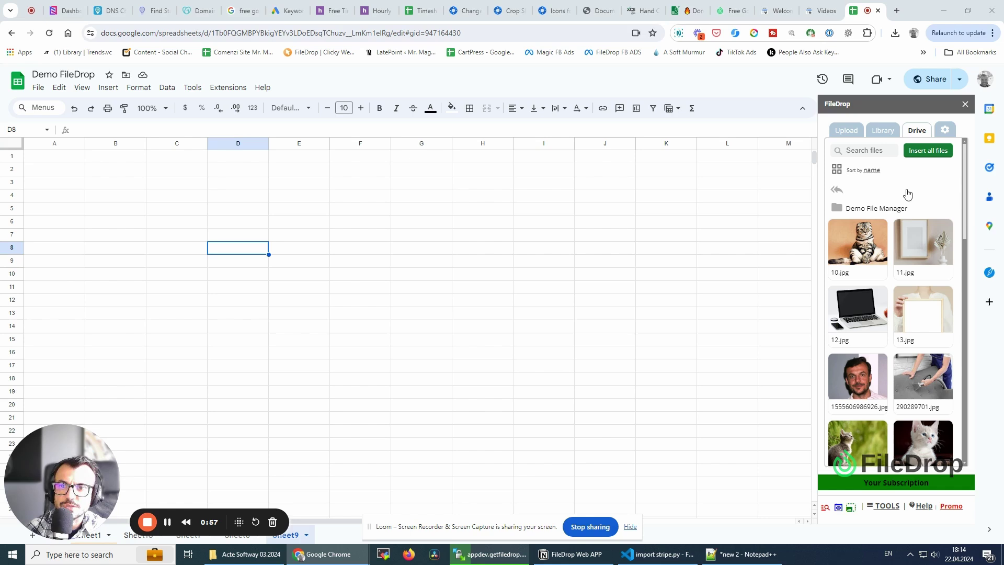
click(58, 158)
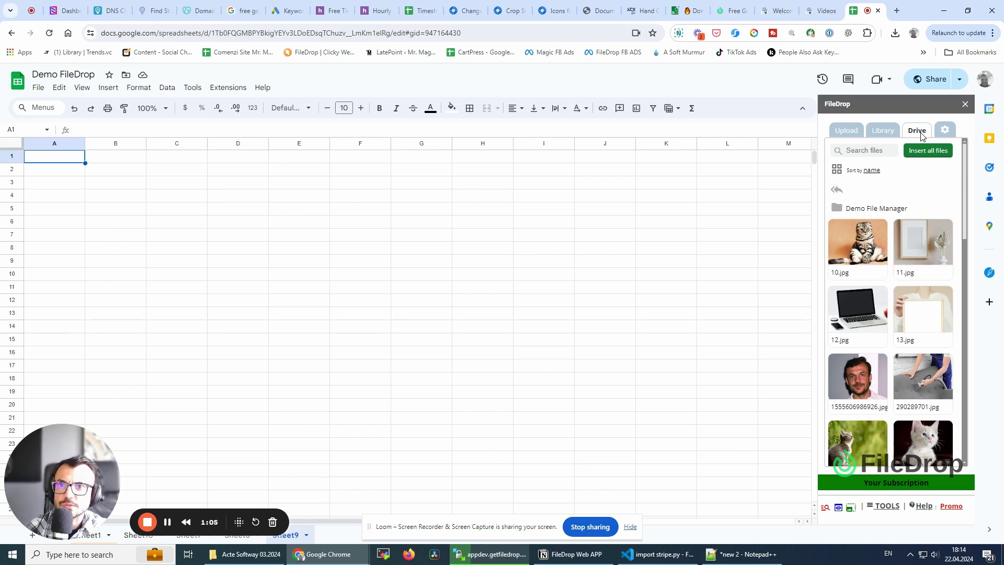
scroll(939, 364, down, 3)
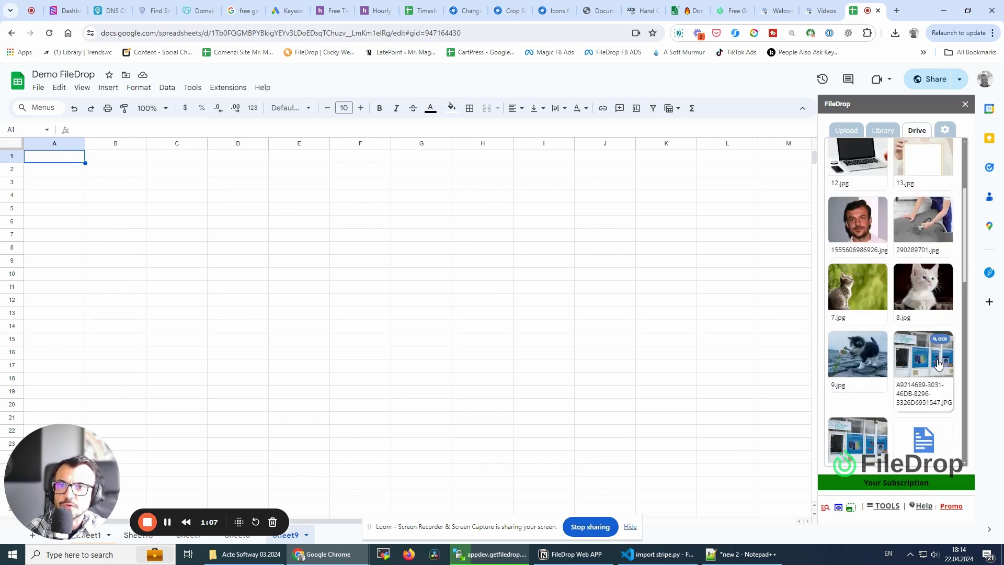
scroll(939, 365, up, 3)
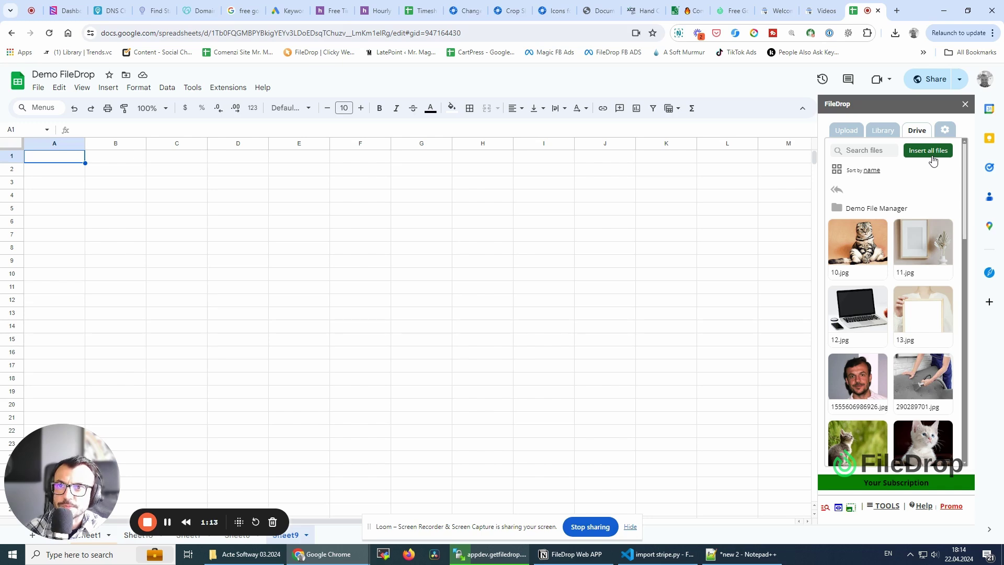
- Set FileDrop to 'Image in cell' and insert all Drive files into the sheet
click(945, 130)
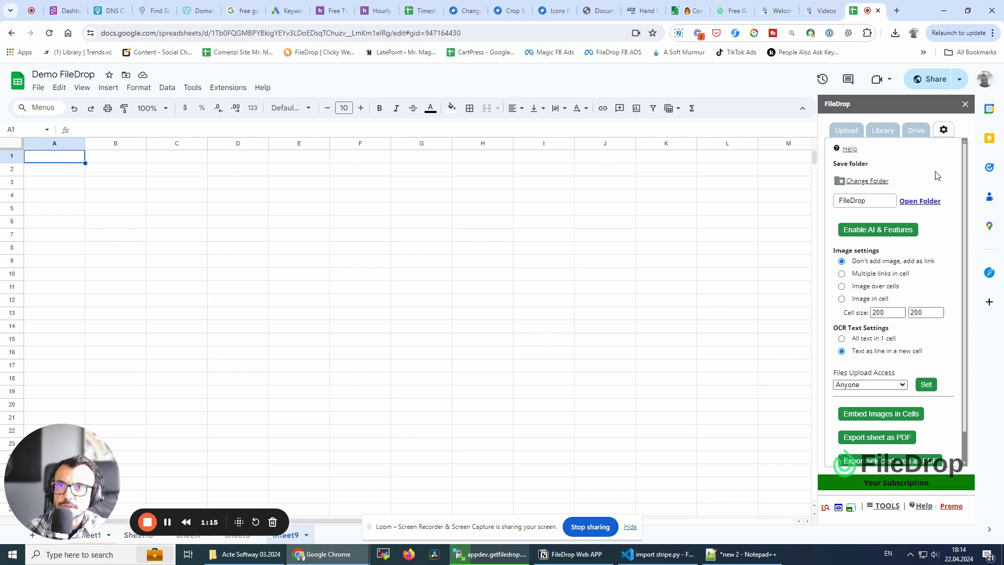
click(865, 300)
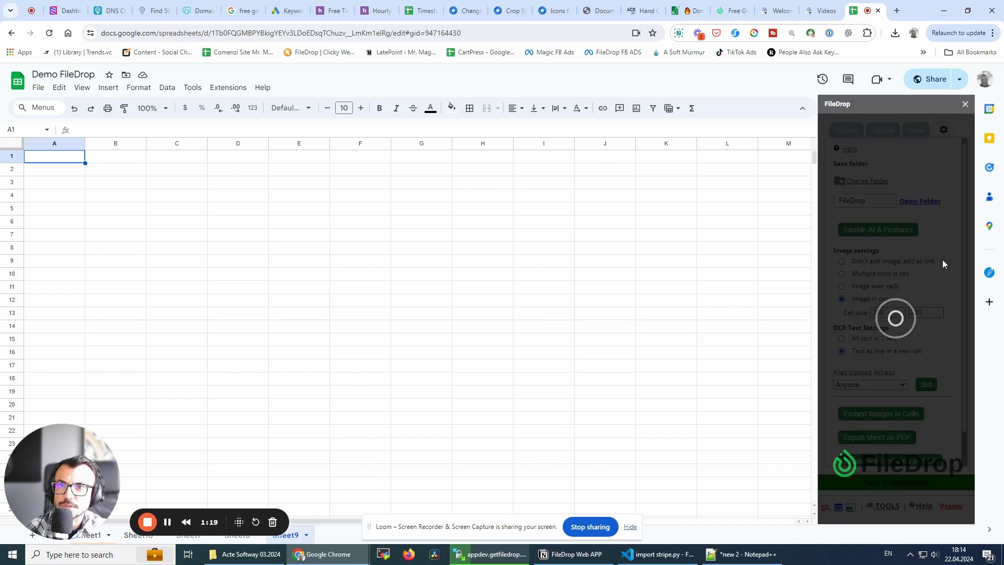
click(917, 130)
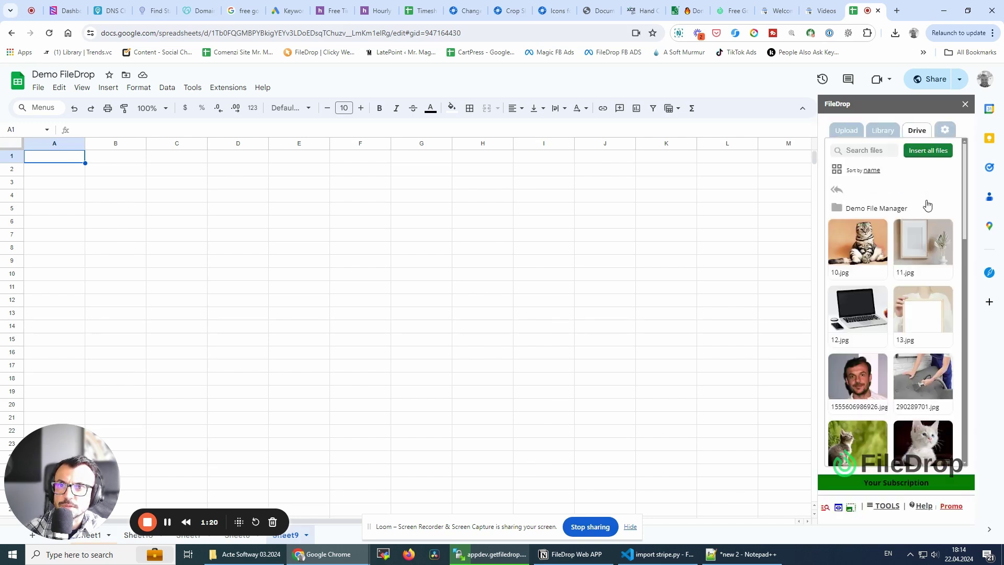
click(928, 151)
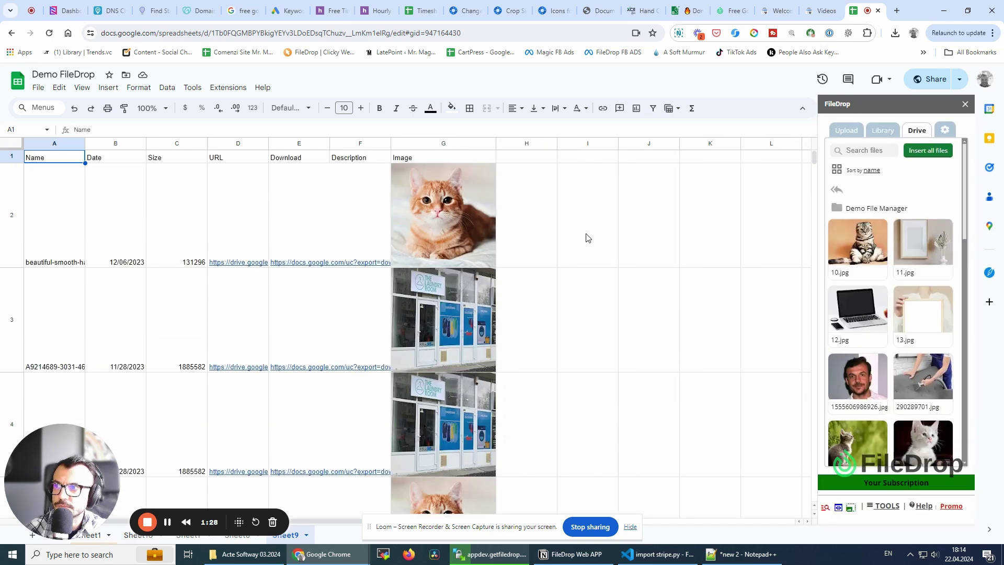
click(481, 252)
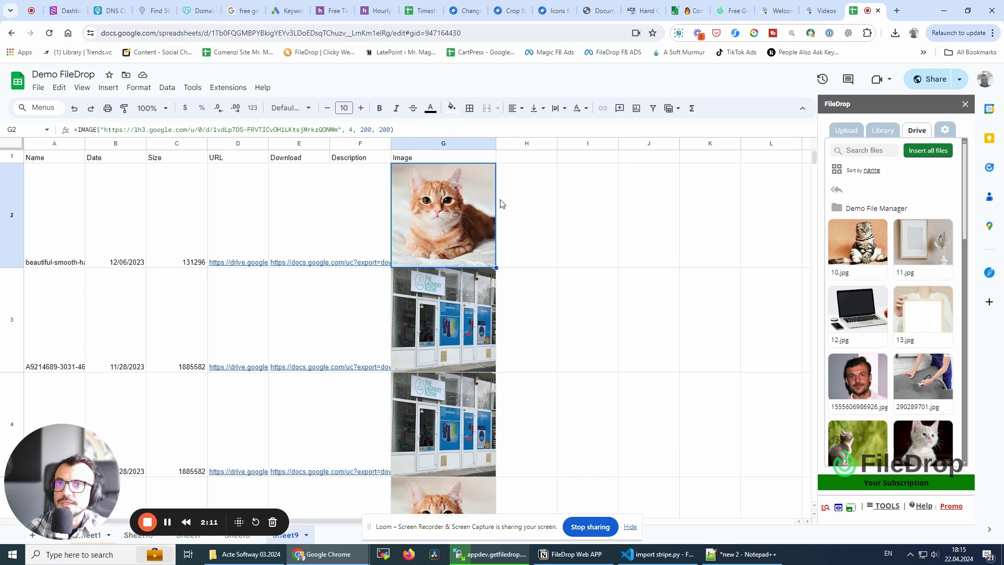
- Run FileDrop's 'Embed Images in Cells' to replace the IMAGE formulas, then dismiss the success message
click(946, 133)
scroll(940, 232, down, 1)
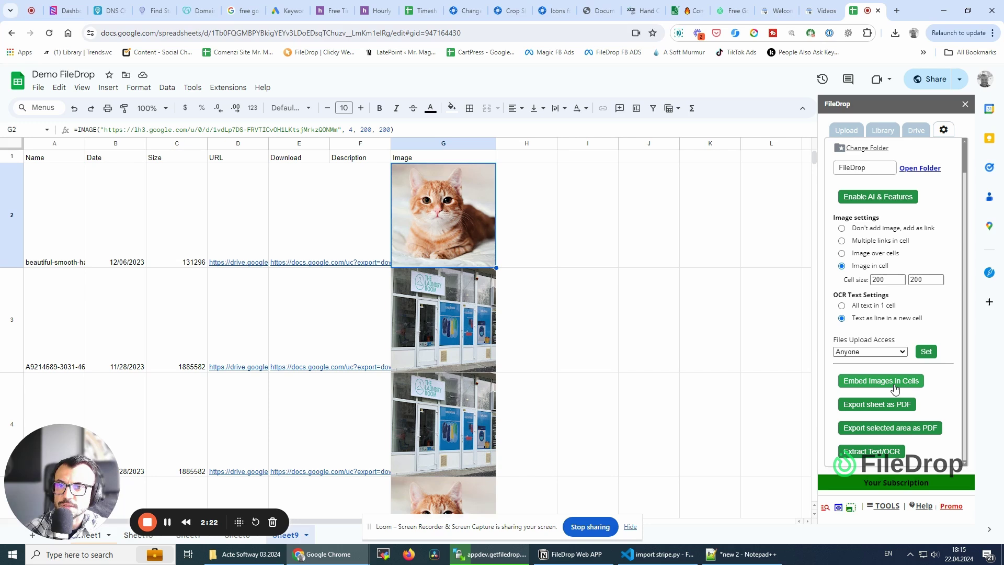
click(849, 387)
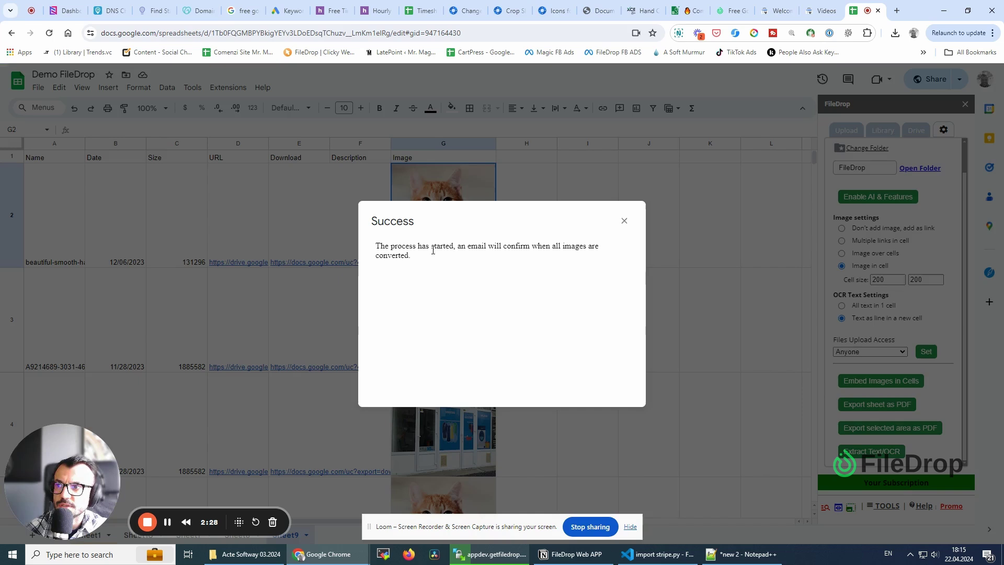
click(624, 224)
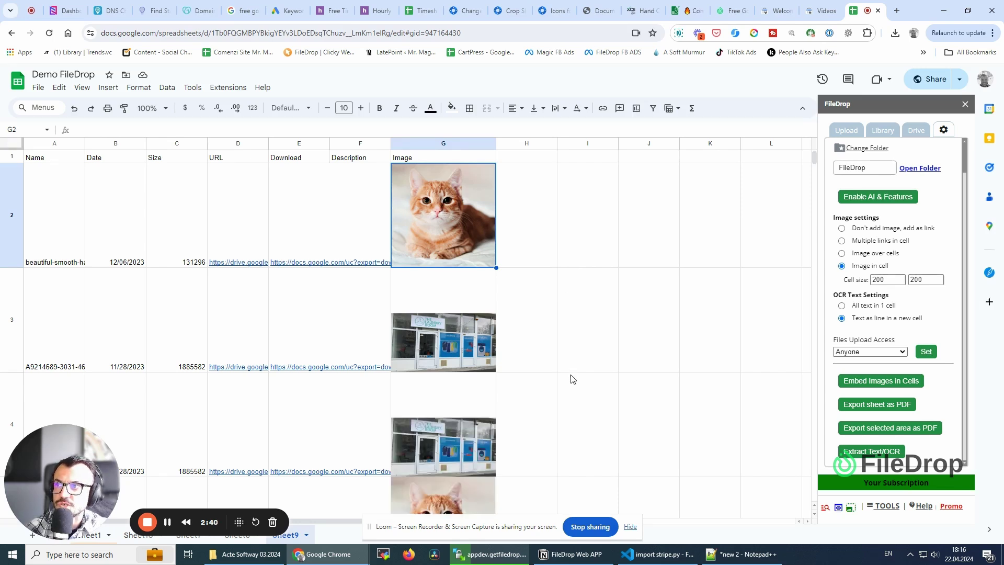
- Scroll through the Image column to review the embedded pictures down to the laptop photo in row 10
scroll(573, 380, down, 2)
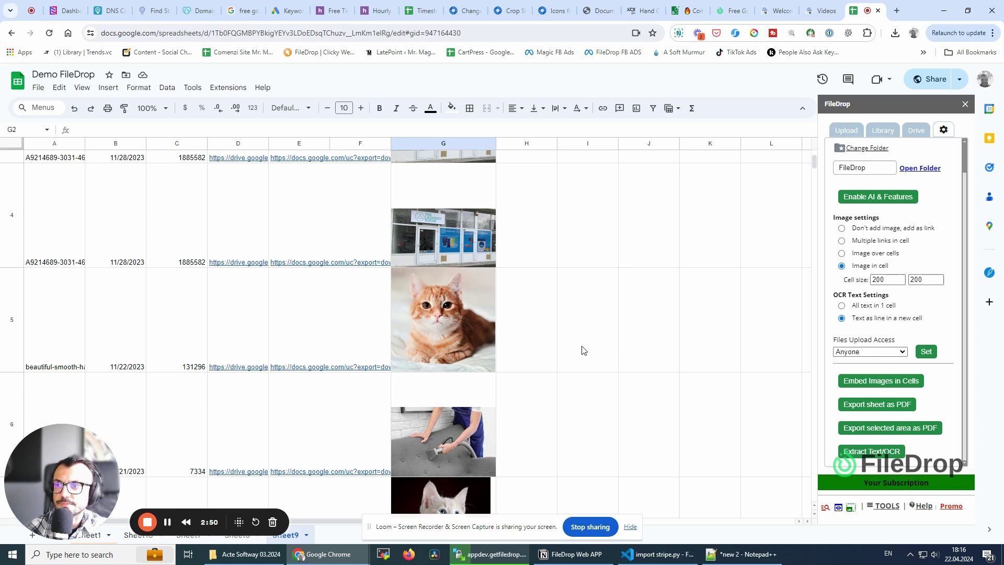
scroll(584, 350, down, 1)
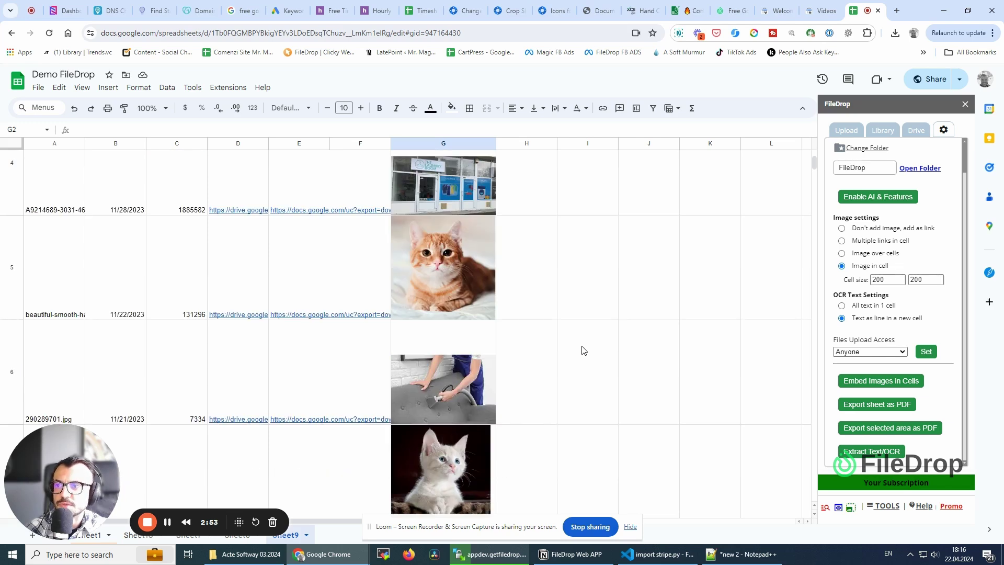
scroll(581, 360, down, 2)
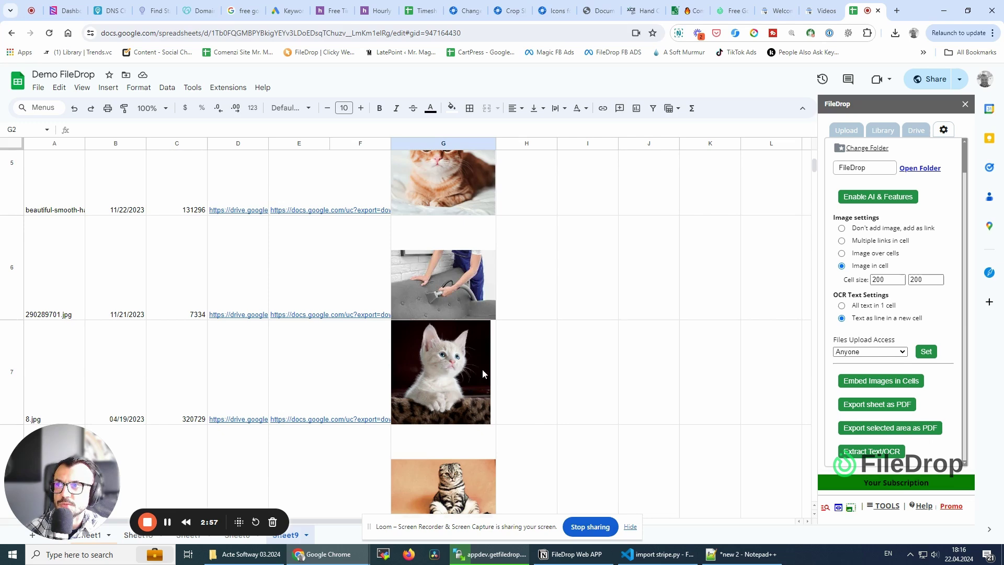
scroll(502, 427, up, 3)
scroll(511, 416, down, 3)
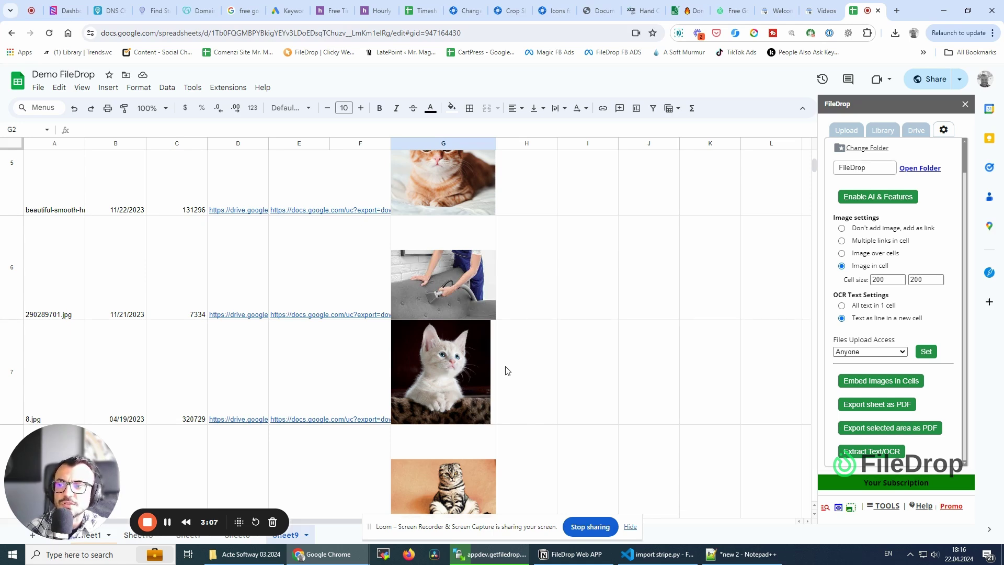
scroll(506, 371, down, 3)
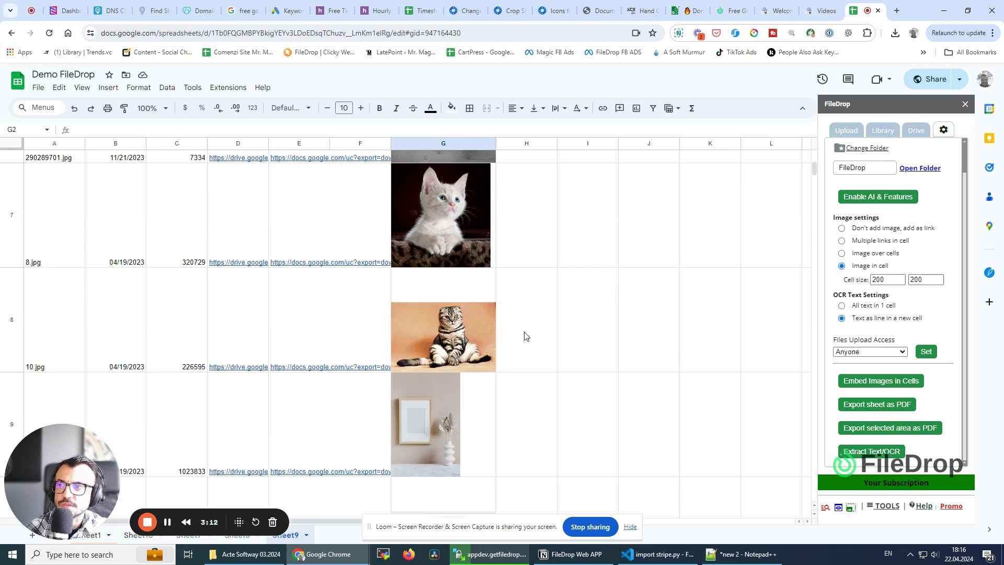
scroll(522, 334, up, 6)
scroll(514, 322, up, 5)
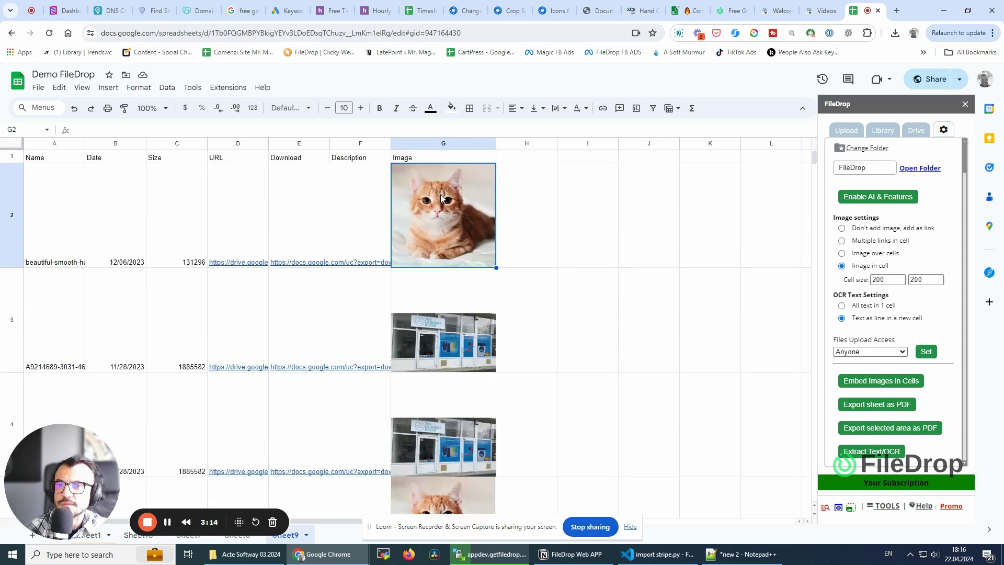
scroll(500, 319, down, 8)
scroll(553, 314, down, 4)
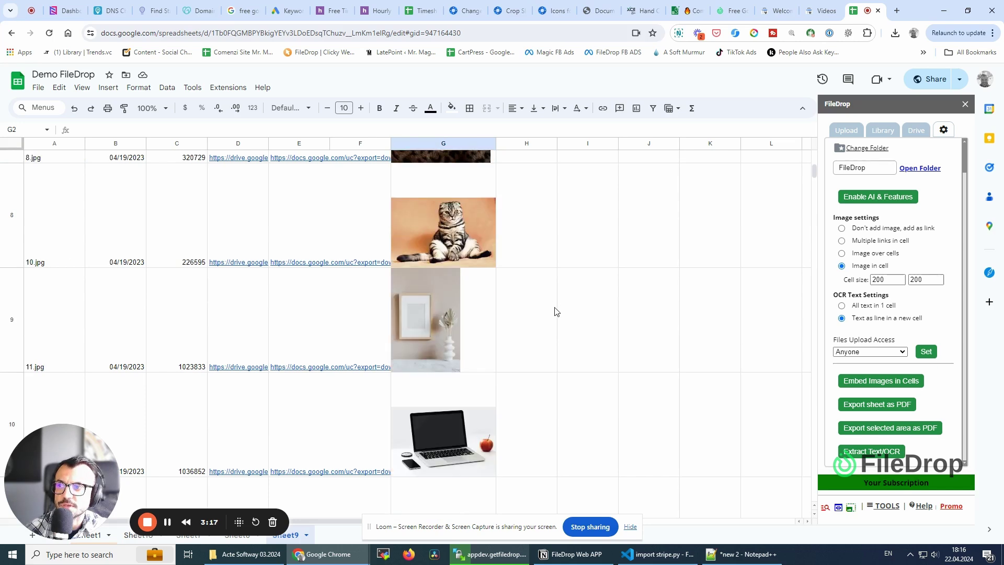
scroll(552, 311, up, 15)
- Inspect cell G2 to confirm the cat photo no longer holds an IMAGE formula
click(504, 226)
click(440, 217)
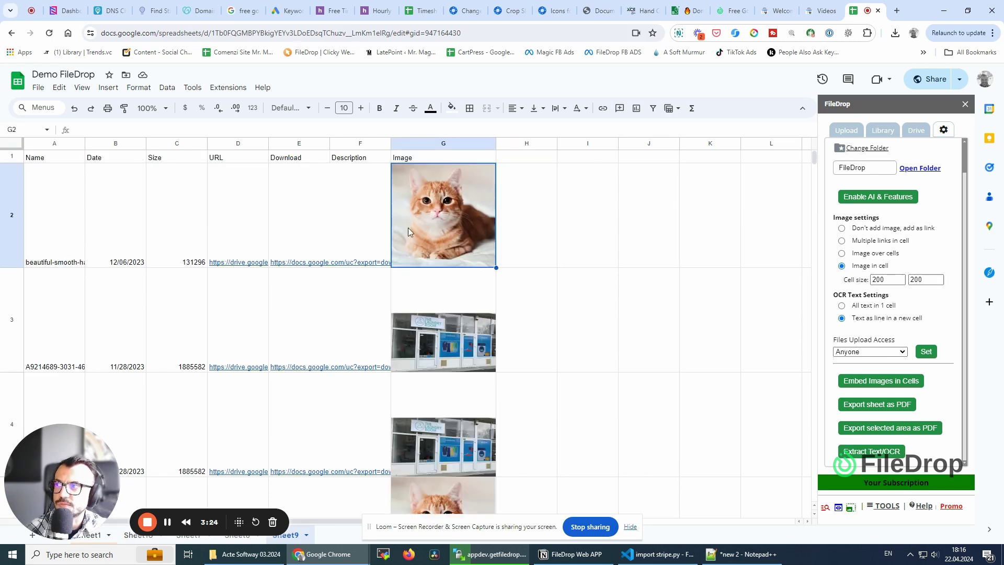
click(96, 132)
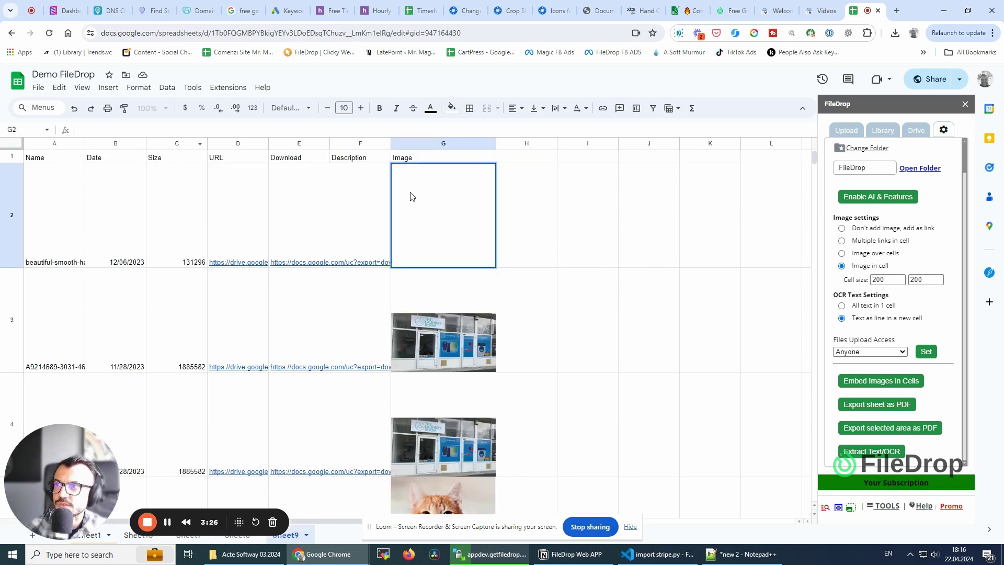
click(596, 213)
click(456, 217)
- Open FileDrop's Image Kit tools and focus the Images Folder ID field
mouse_move(892, 506)
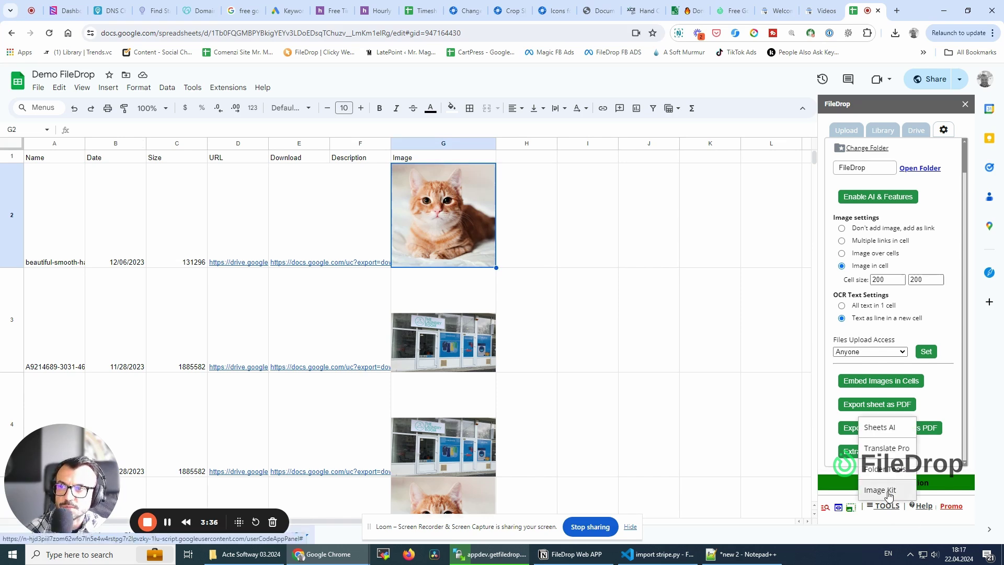
click(882, 491)
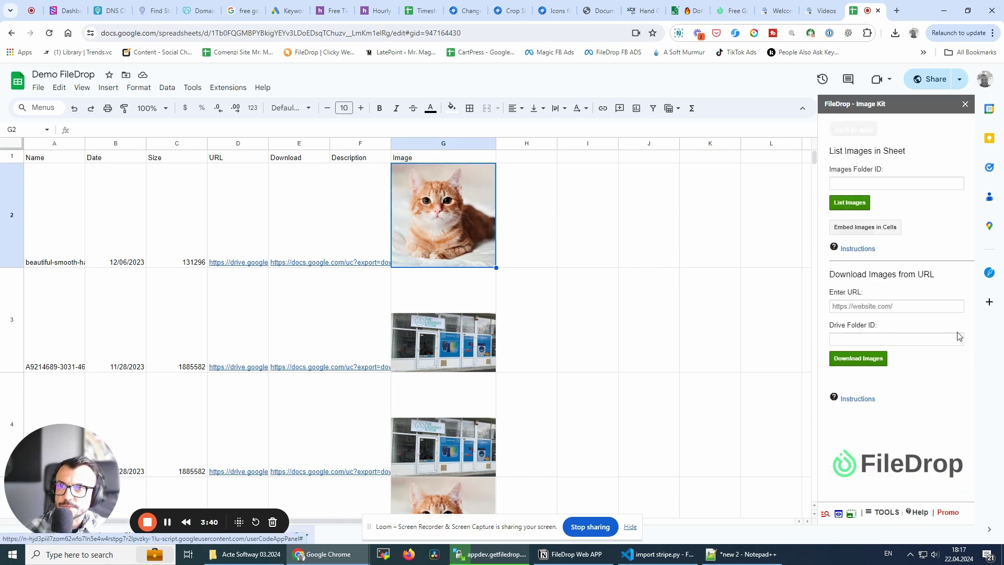
click(869, 184)
click(916, 166)
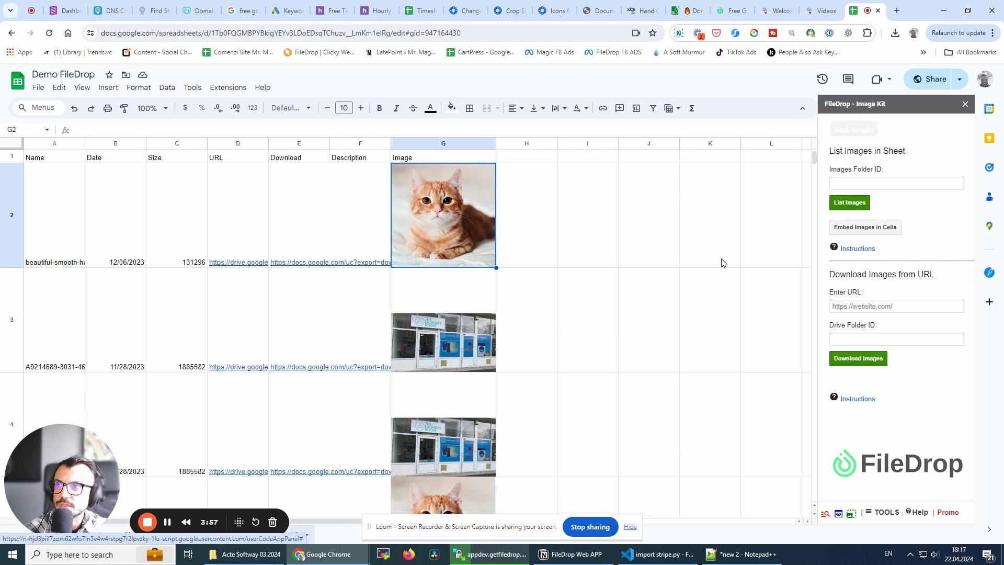
scroll(687, 316, down, 10)
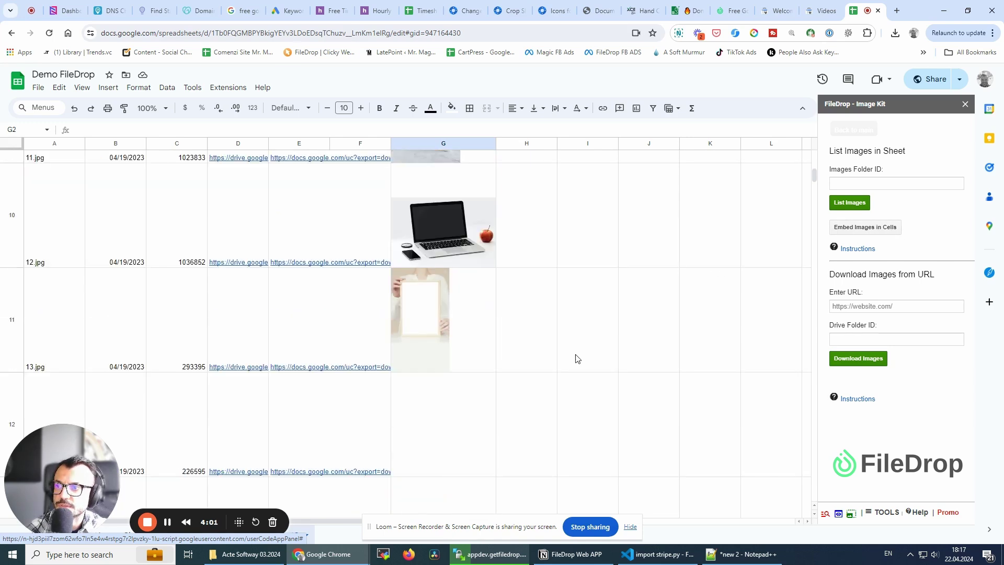
scroll(576, 359, down, 3)
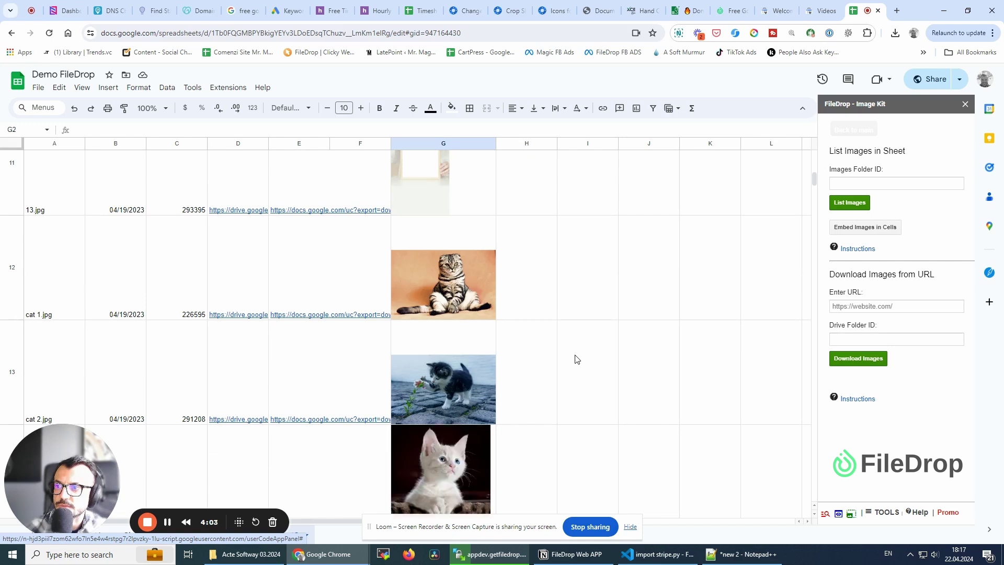
scroll(577, 359, down, 3)
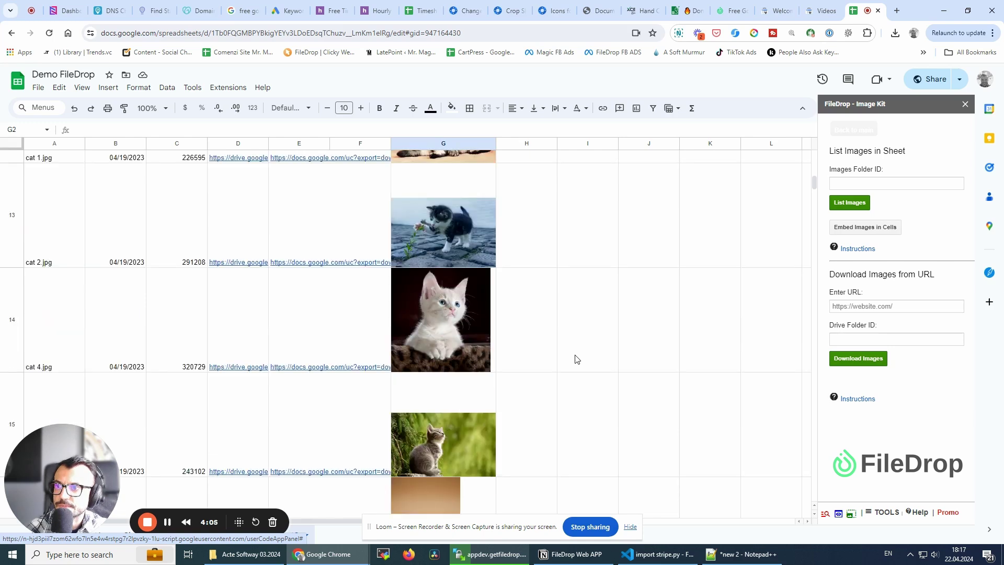
scroll(576, 359, down, 20)
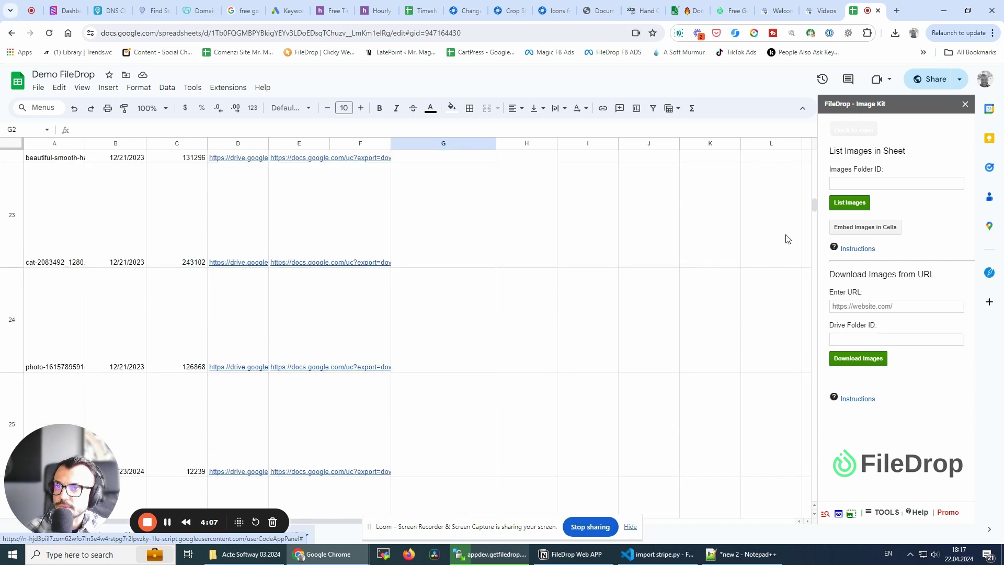
drag(817, 210, 810, 131)
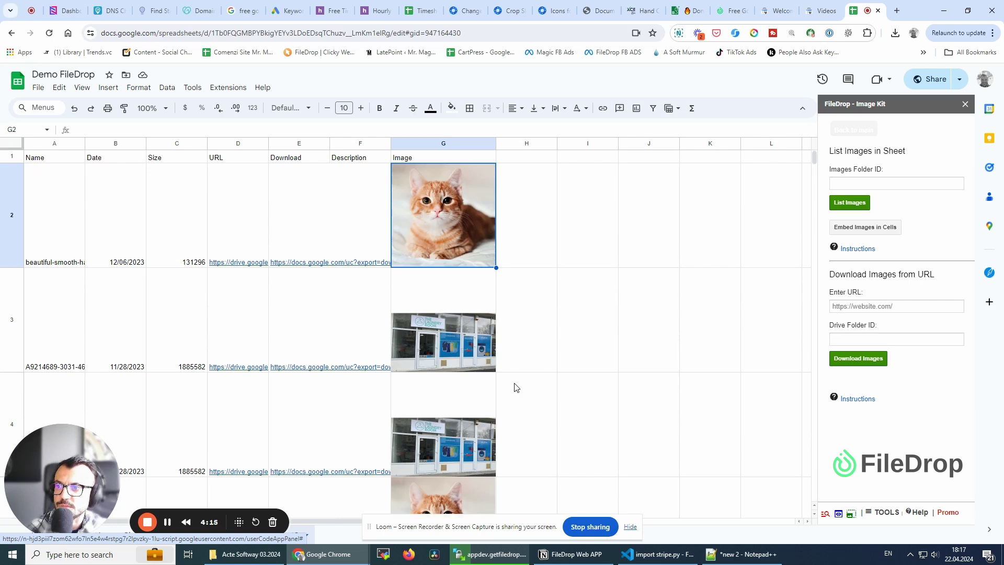
scroll(516, 388, down, 3)
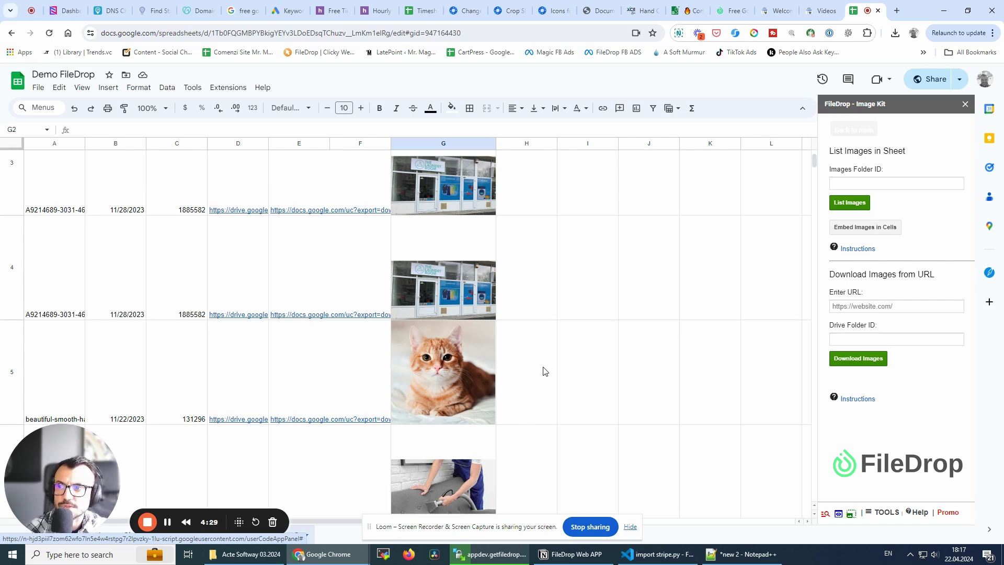
- Download the spreadsheet as Demo FileDrop.xlsx into the Temporary folder
scroll(544, 371, up, 6)
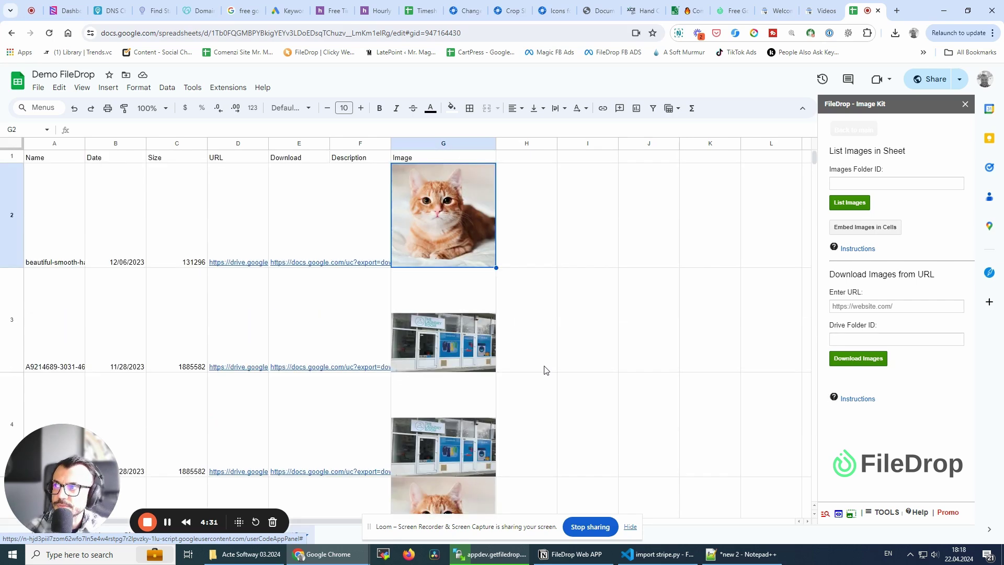
click(38, 87)
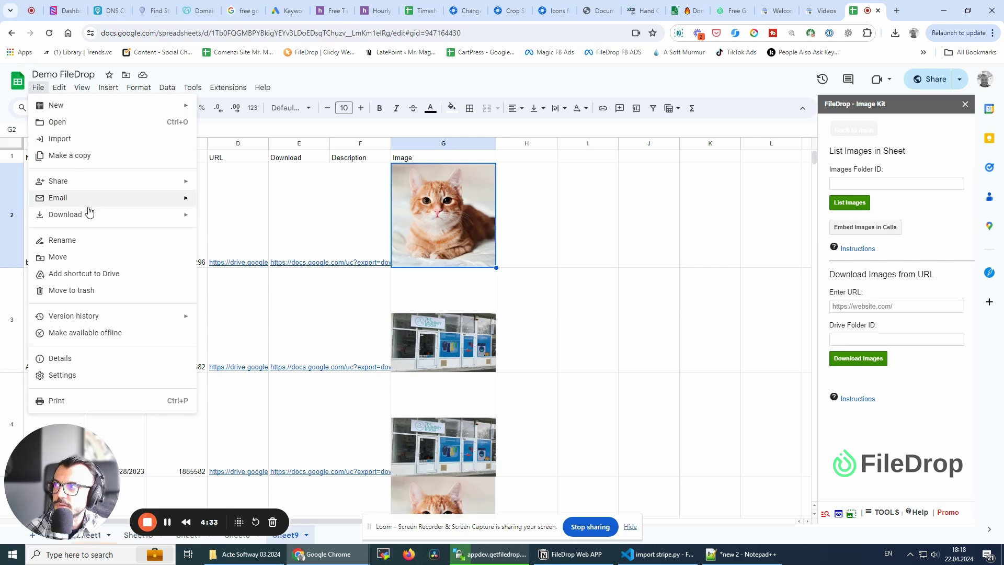
mouse_move(89, 219)
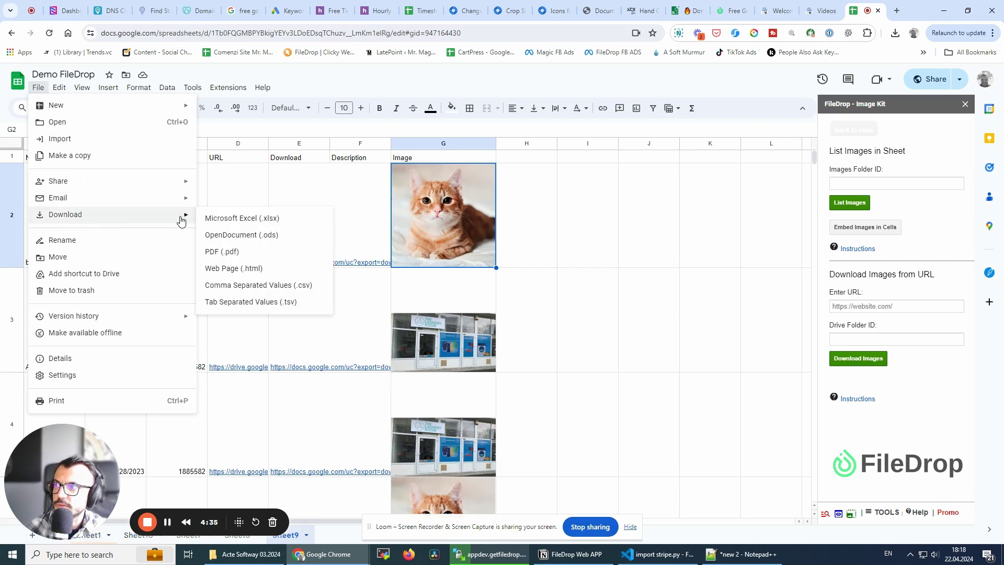
click(228, 220)
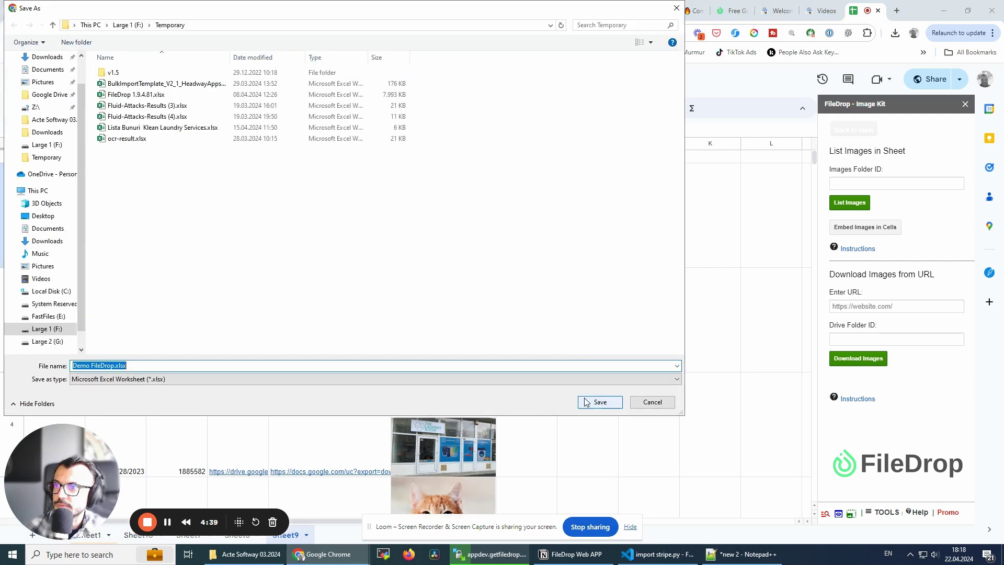
click(586, 403)
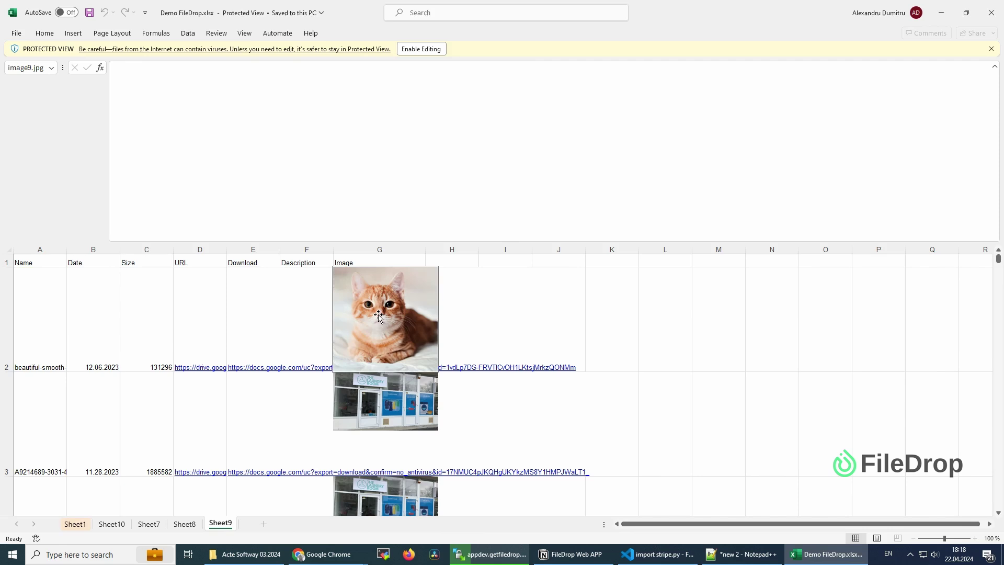
- In Excel, check the shop-front and cat photos and cells E2 and F2, then close the workbook
click(366, 400)
scroll(398, 432, down, 3)
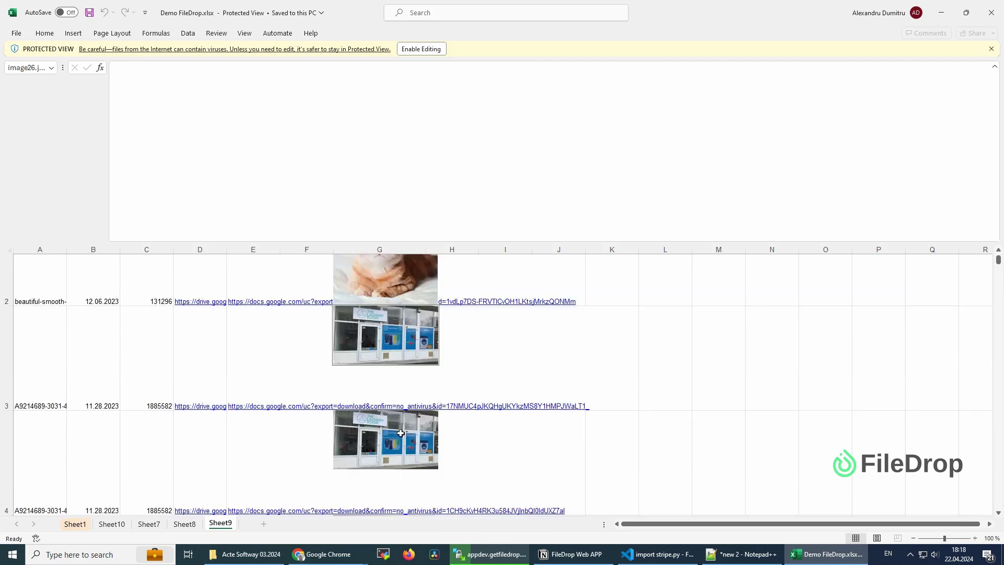
click(413, 448)
scroll(411, 442, up, 3)
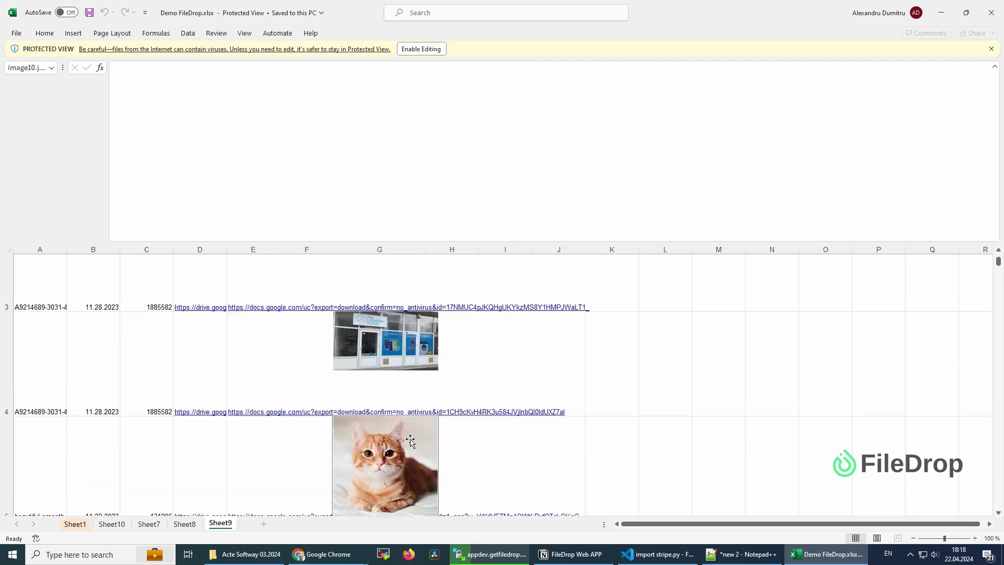
click(272, 361)
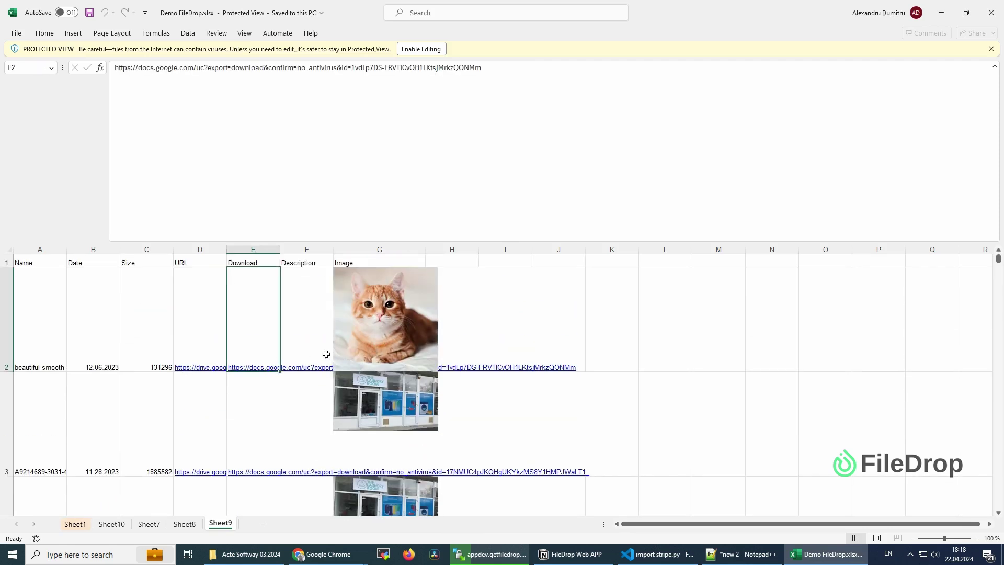
click(299, 340)
key(alt+F4)
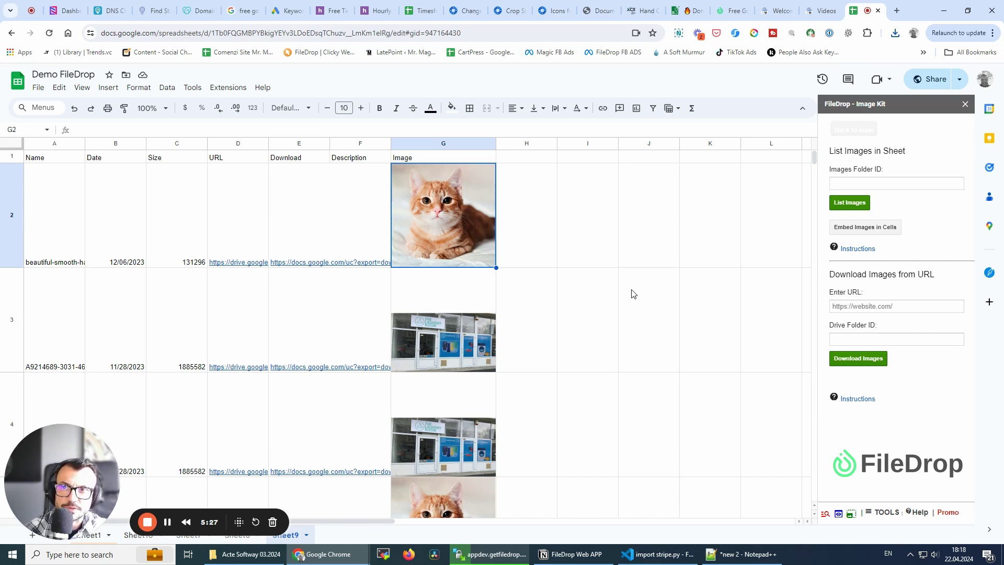
- Go back from the Image Kit to the main FileDrop panel
click(839, 129)
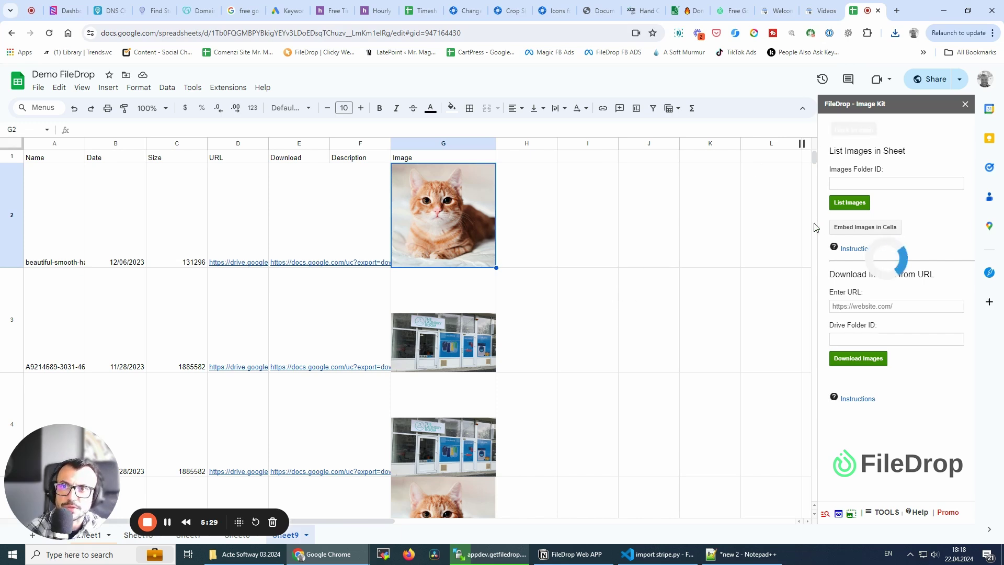